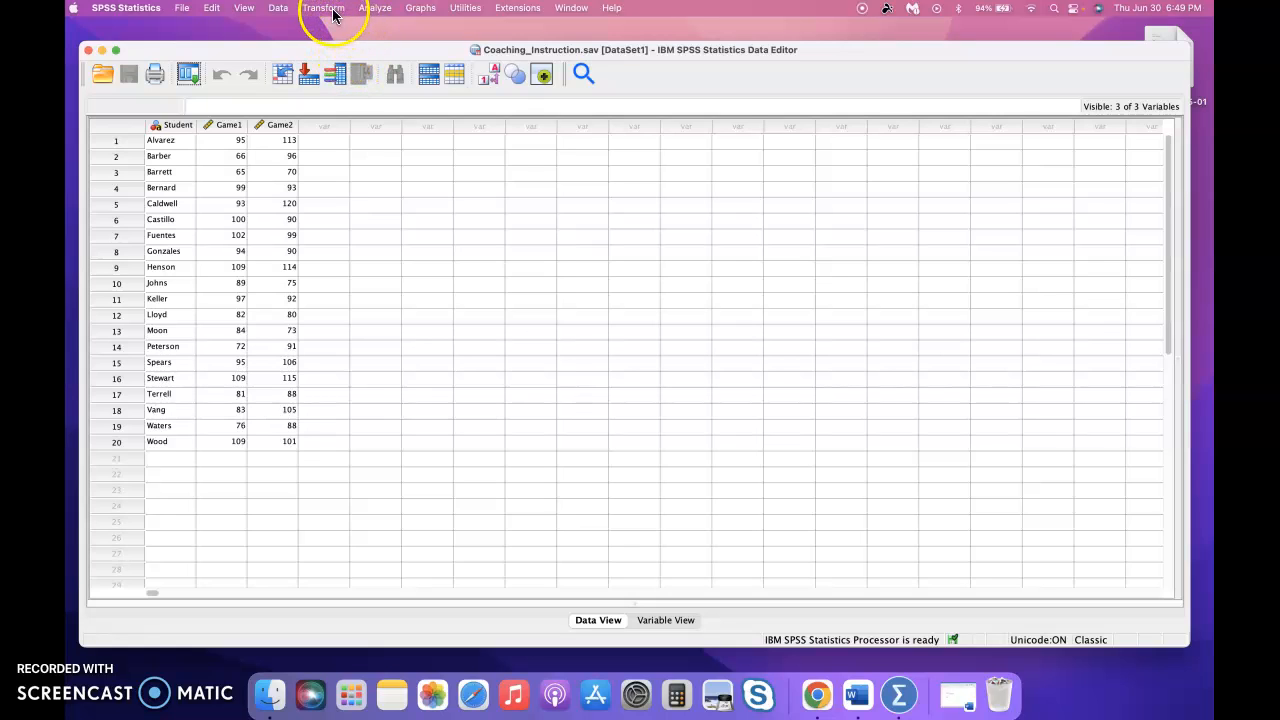
# Step: Compute a new variable named Difference from the expression Game1 - Game2
pyautogui.click(326, 8)
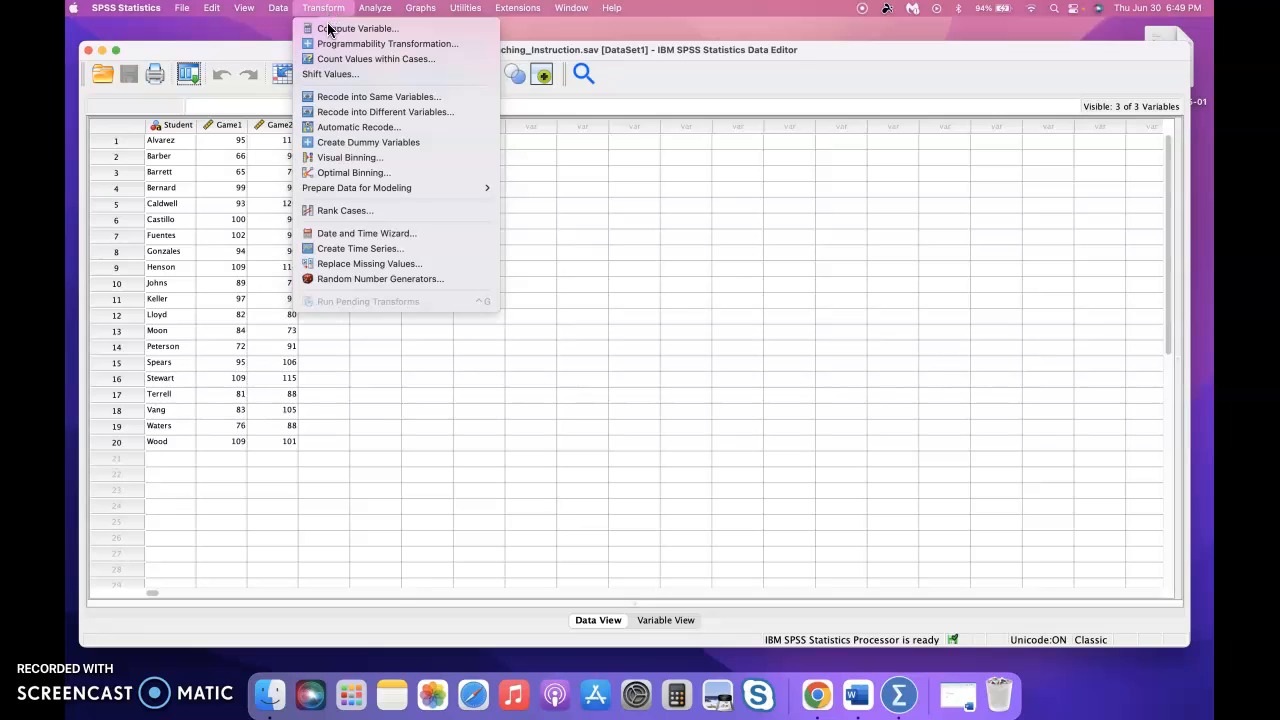
pyautogui.click(328, 29)
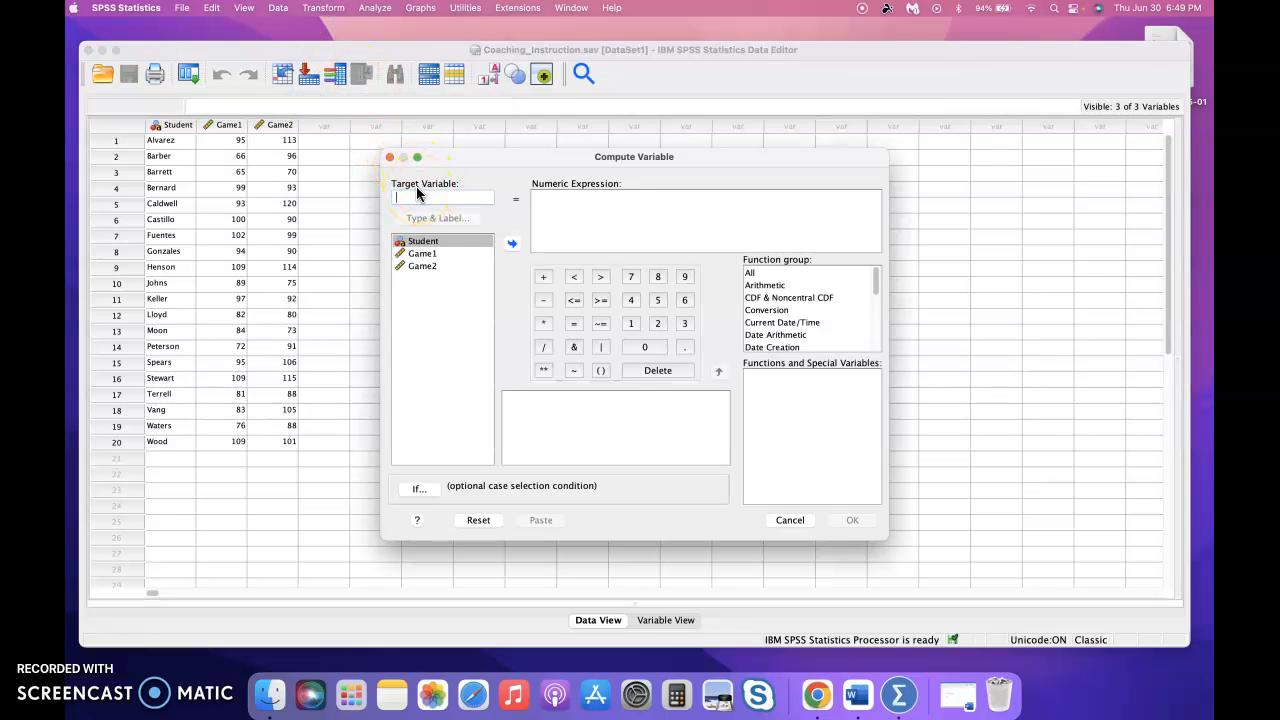
pyautogui.write('Difference')
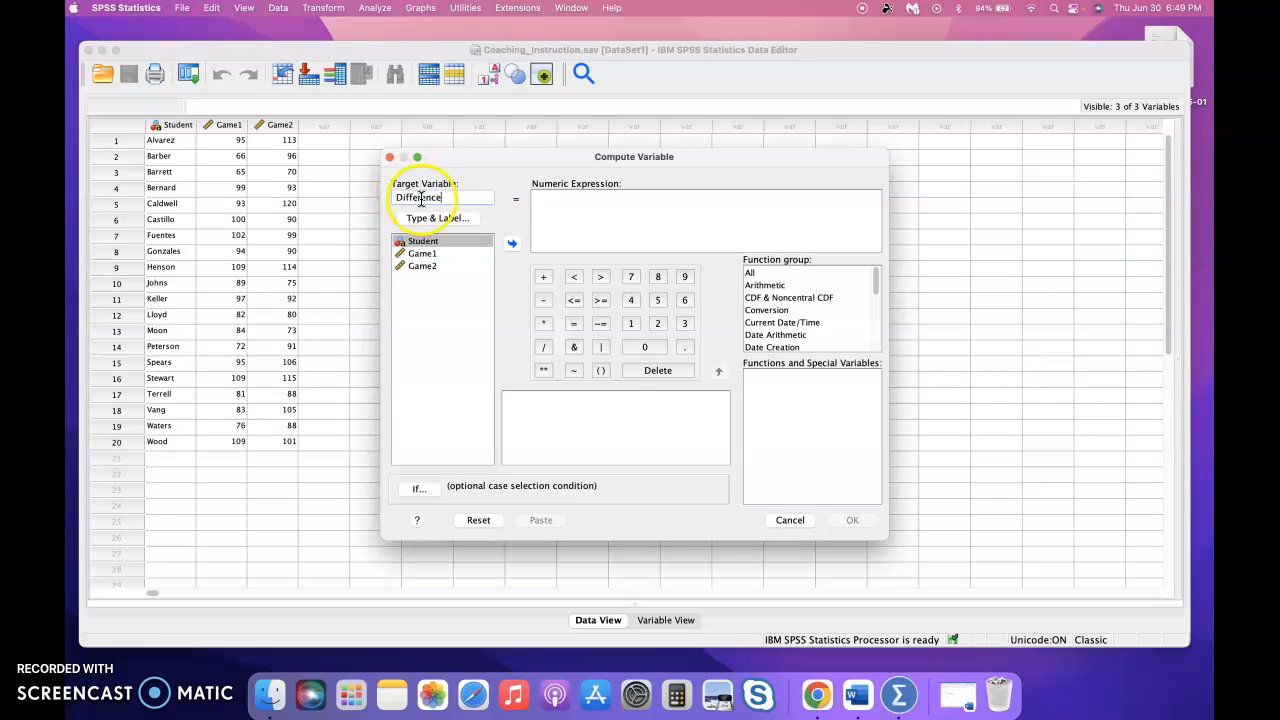
pyautogui.click(433, 256)
pyautogui.click(511, 243)
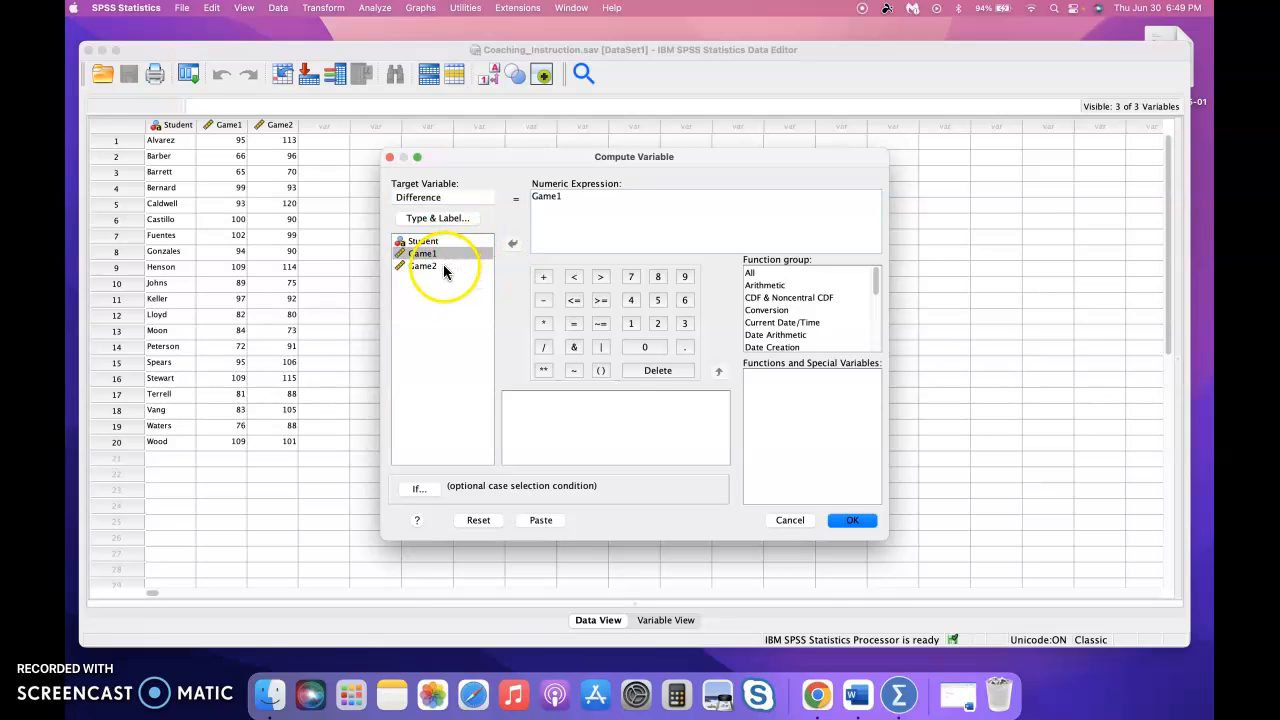
pyautogui.click(430, 266)
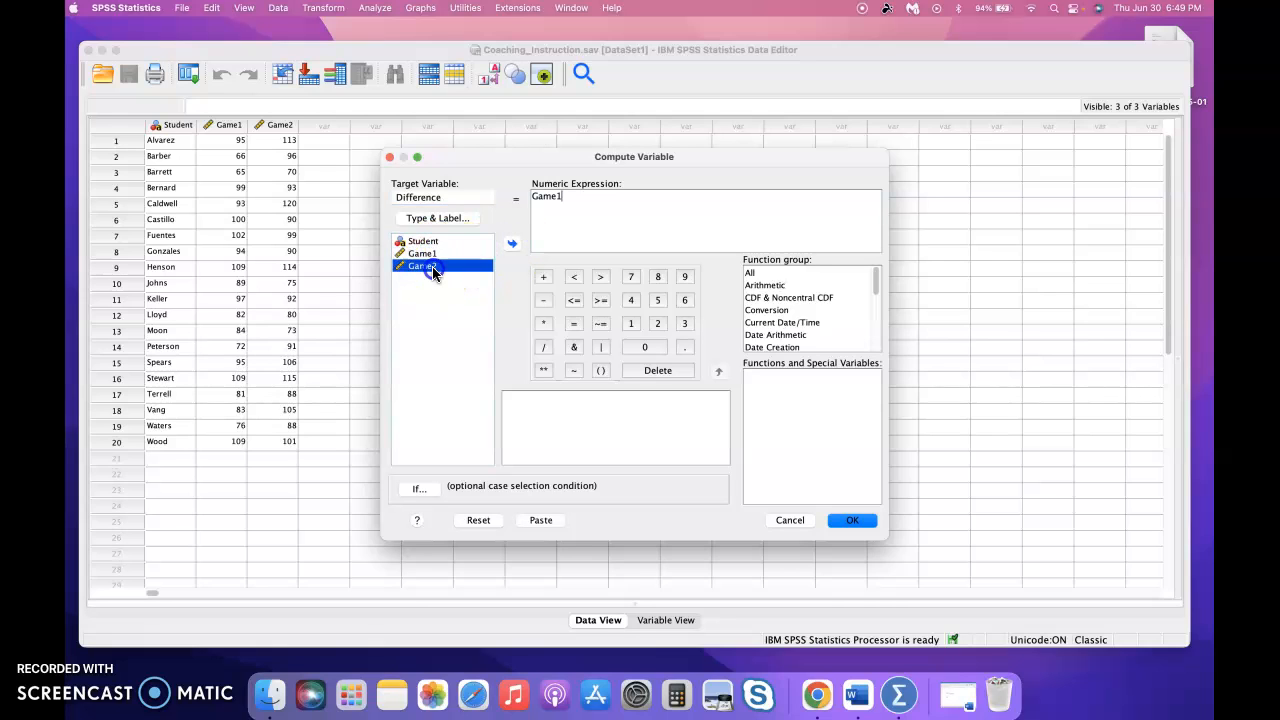
pyautogui.click(511, 245)
pyautogui.click(561, 197)
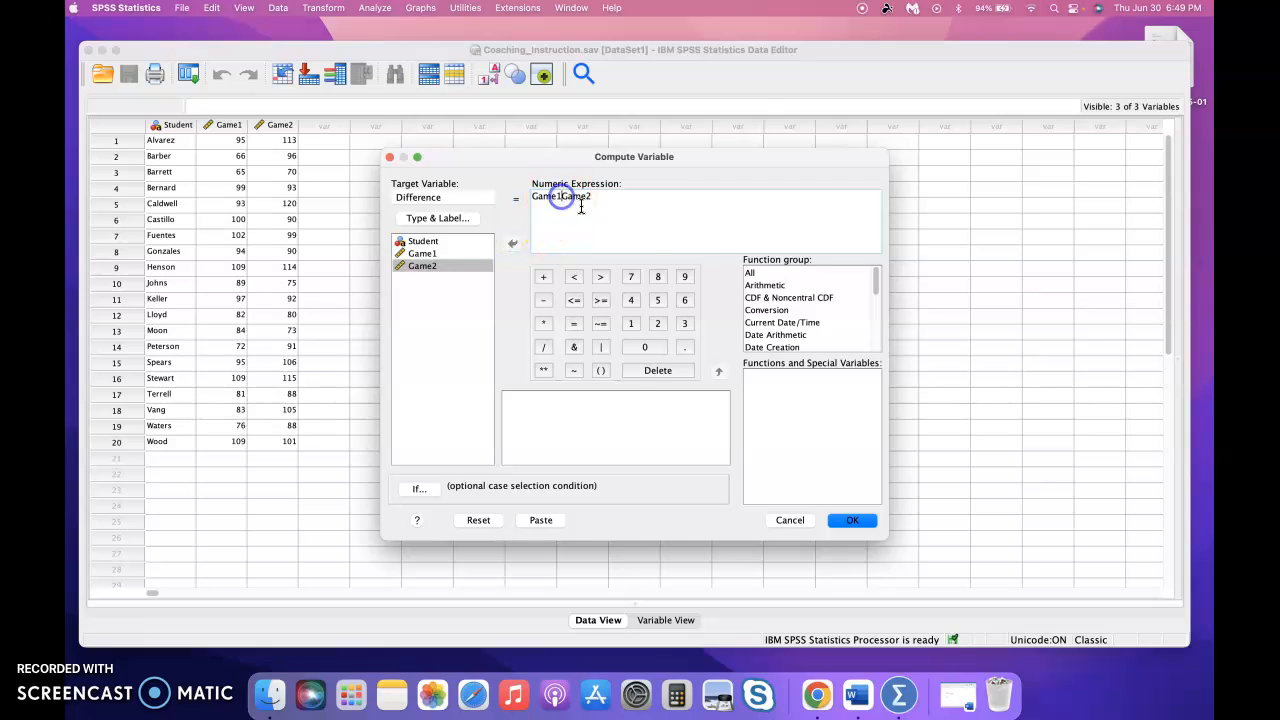
pyautogui.write('-')
pyautogui.click(645, 226)
pyautogui.click(655, 240)
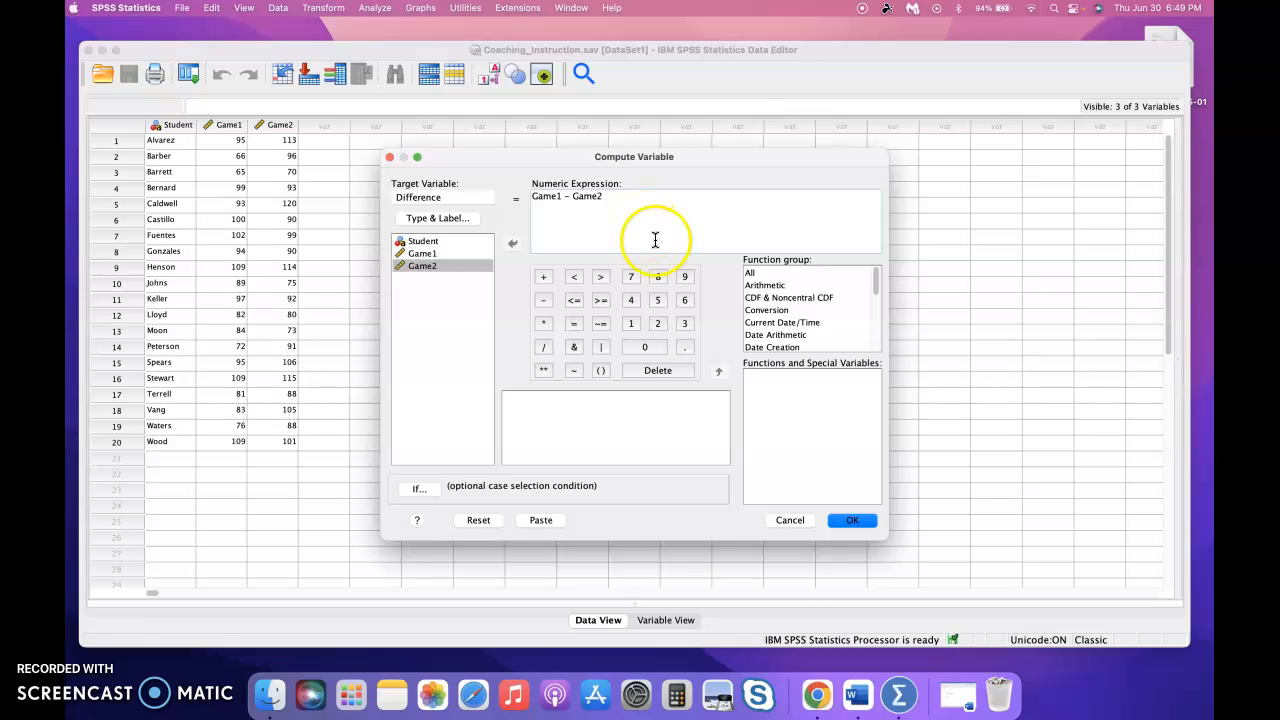
pyautogui.click(851, 520)
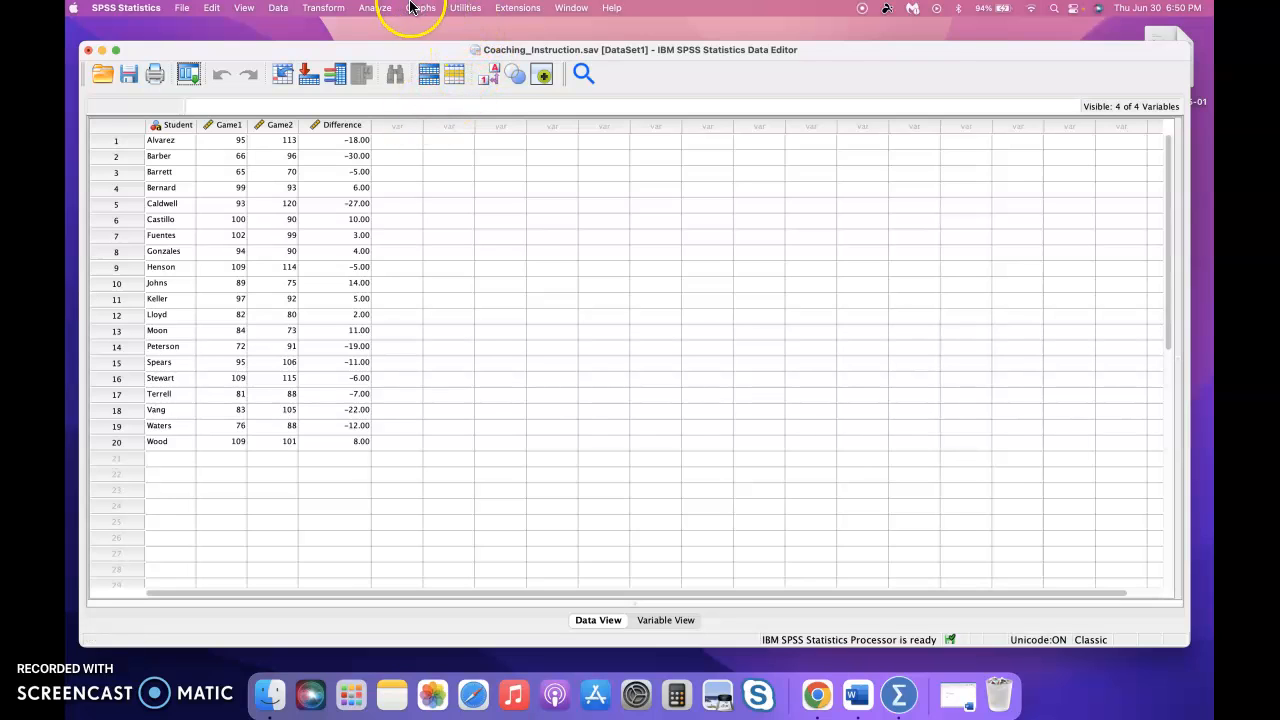
# Step: Set up a Frequencies analysis with Difference as the only analysed variable
pyautogui.click(375, 8)
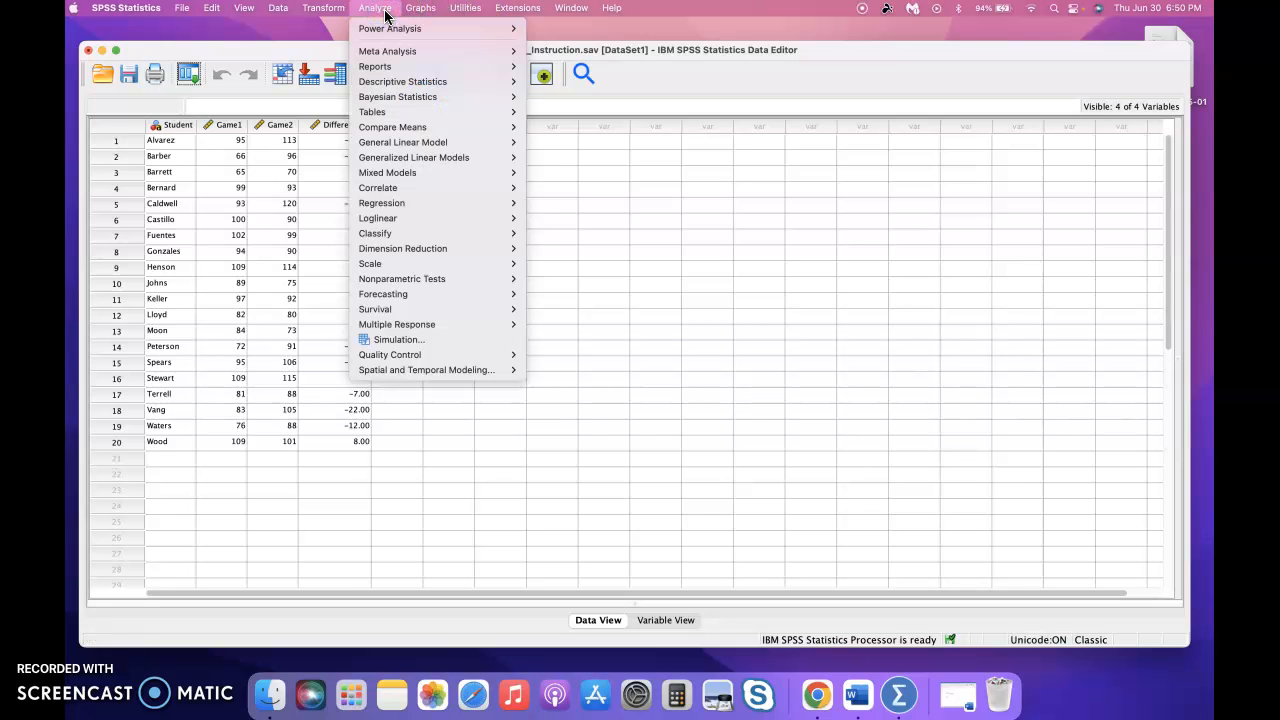
pyautogui.click(405, 84)
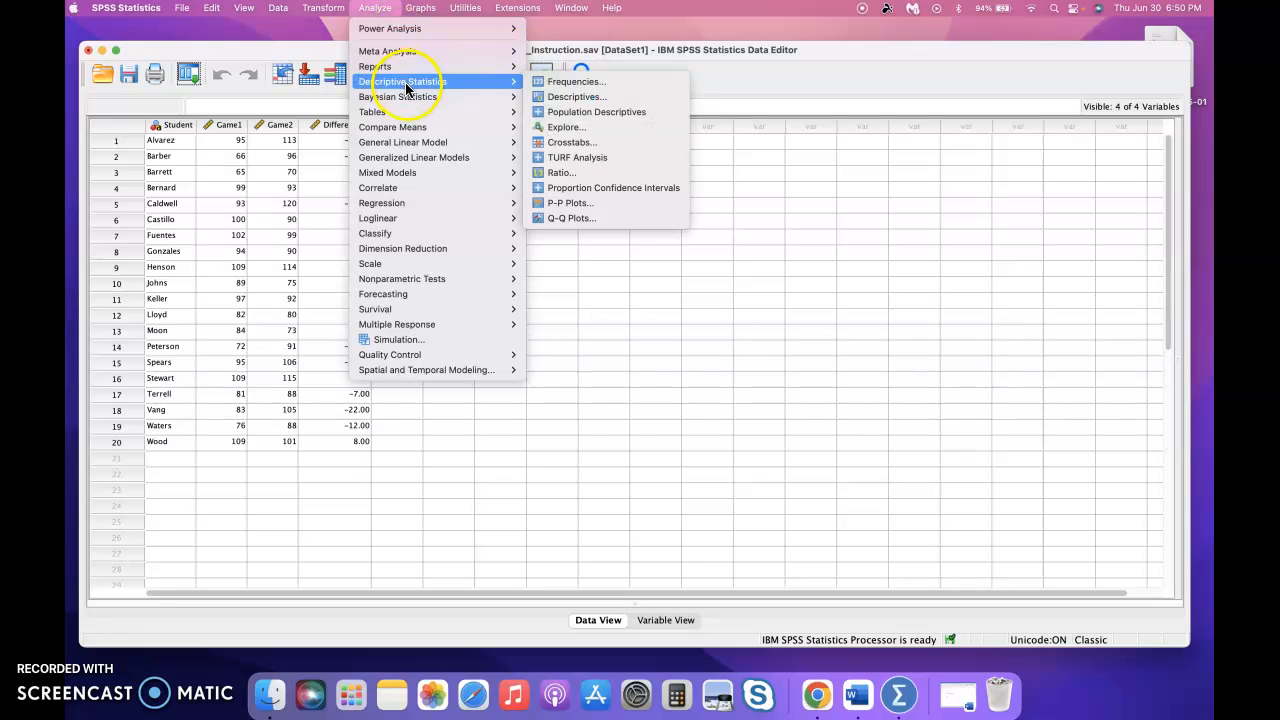
pyautogui.click(537, 84)
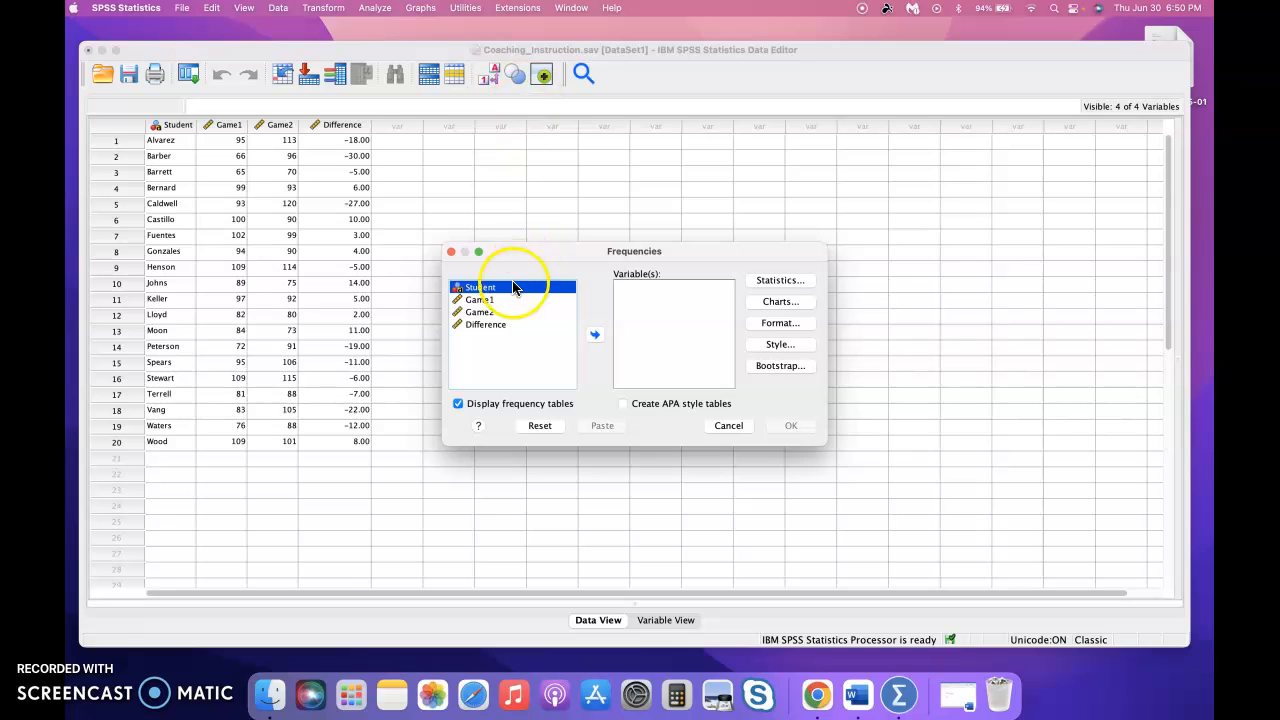
pyautogui.click(500, 326)
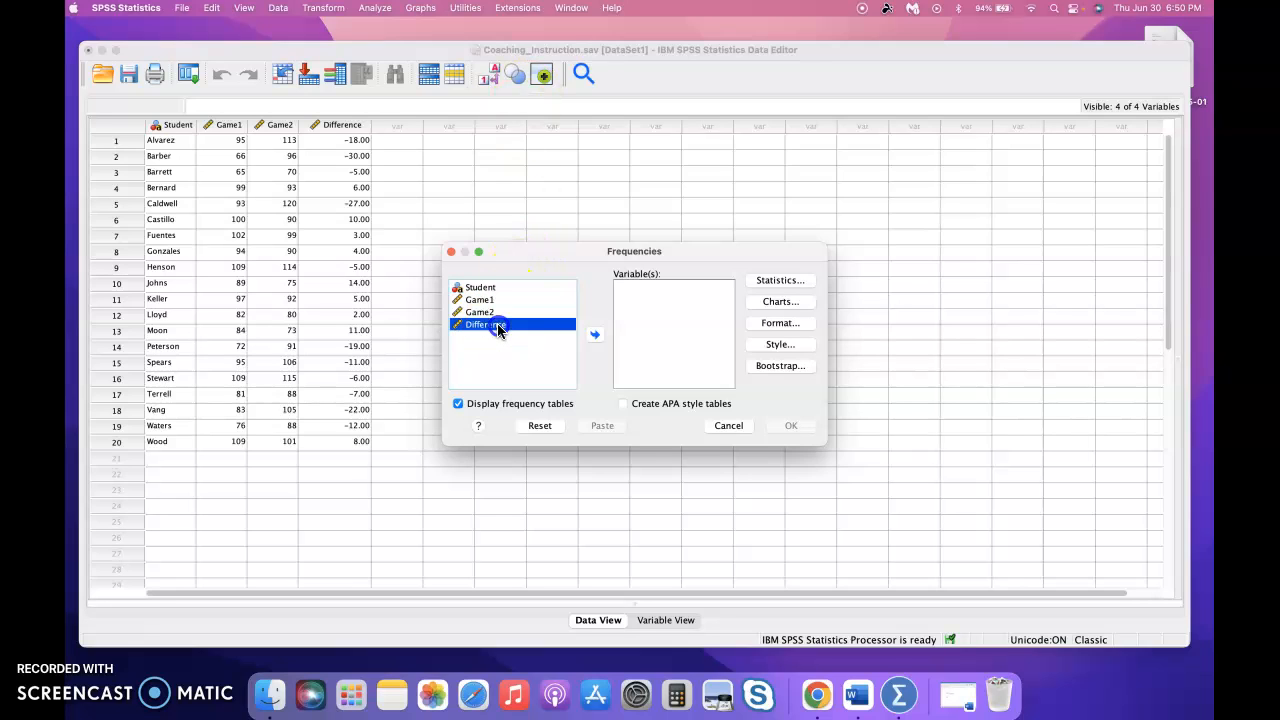
pyautogui.click(594, 335)
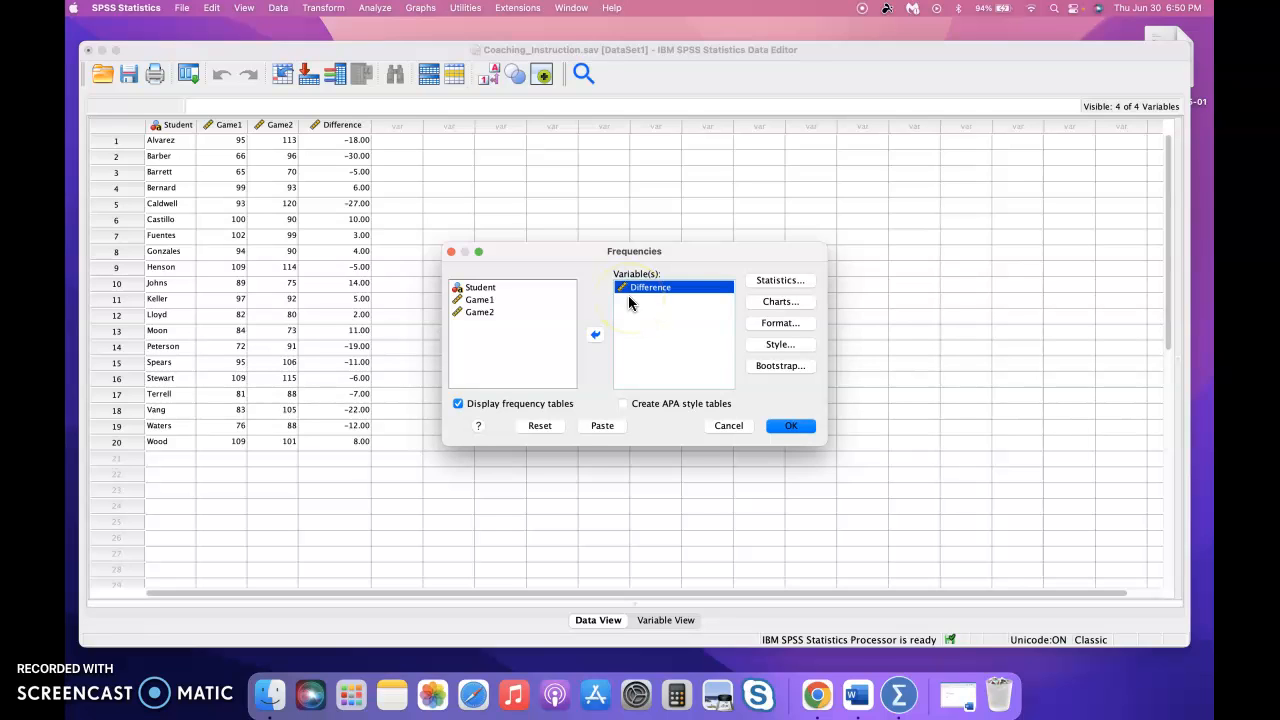
# Step: Add a histogram with a normal curve to the Frequencies analysis
pyautogui.click(779, 301)
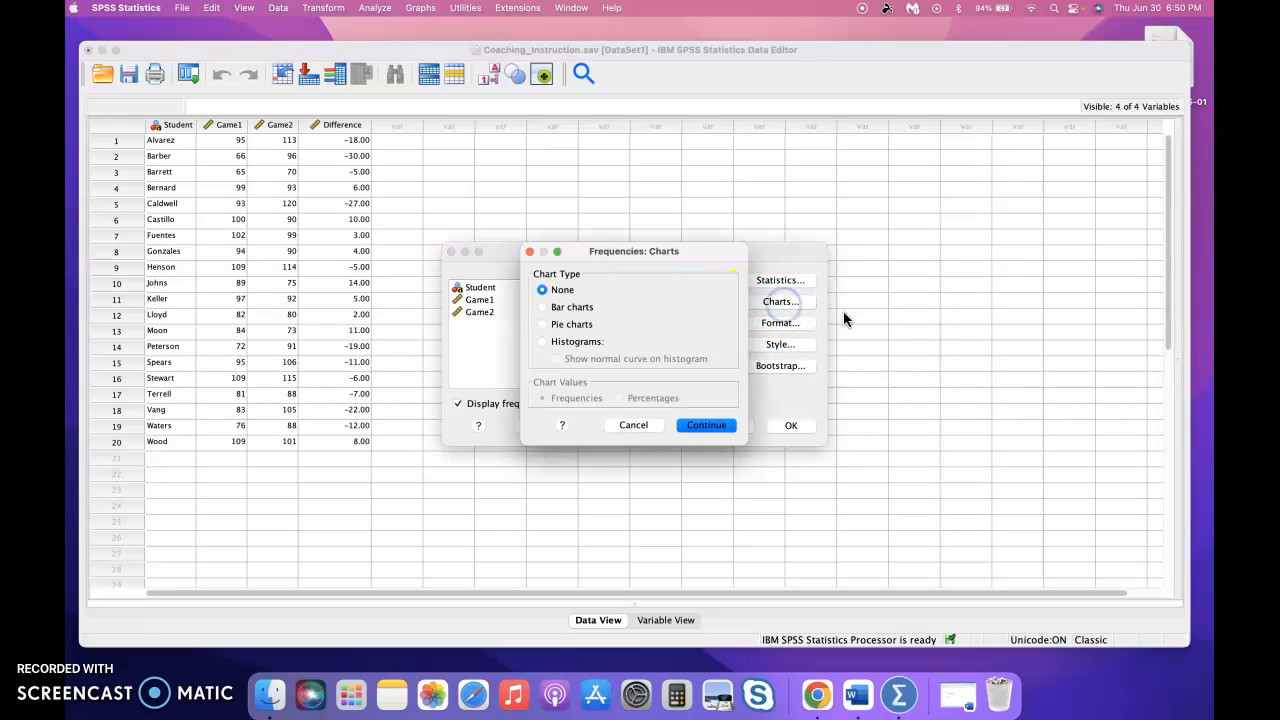
pyautogui.click(542, 341)
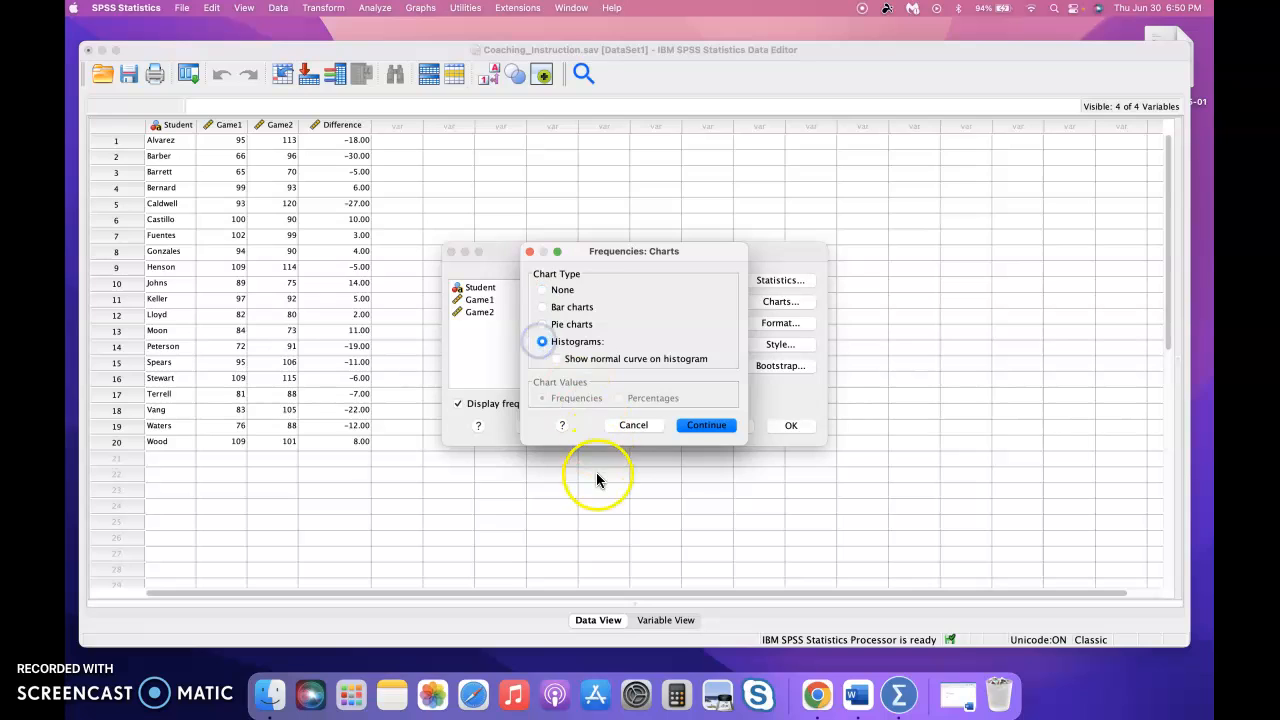
pyautogui.click(556, 358)
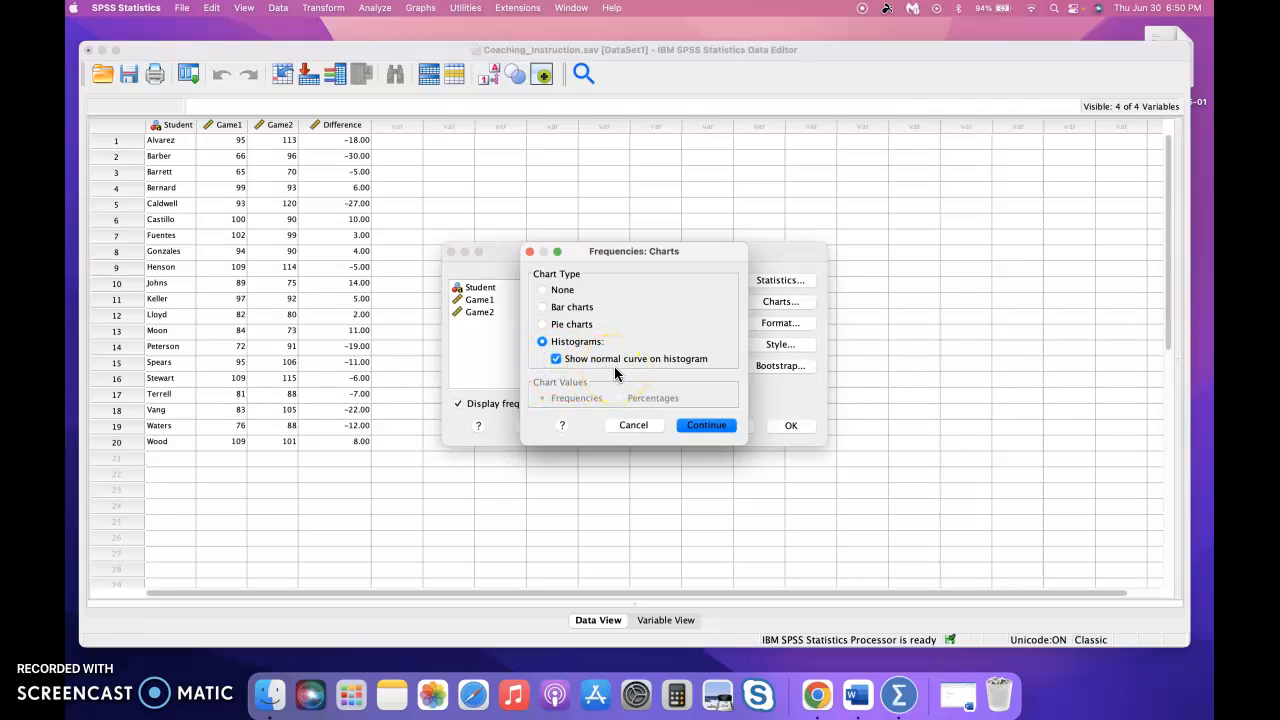
pyautogui.click(690, 426)
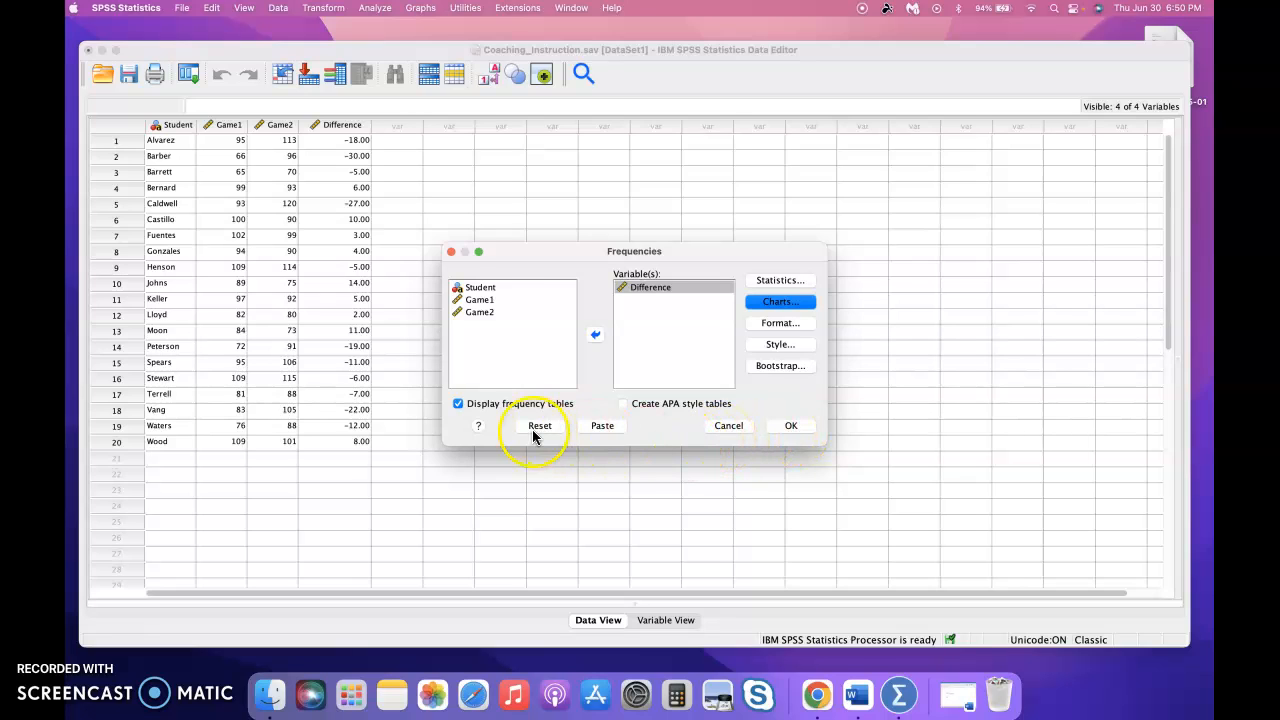
# Step: Run the Frequencies analysis without frequency tables and examine the distribution in the Difference histogram
pyautogui.click(458, 404)
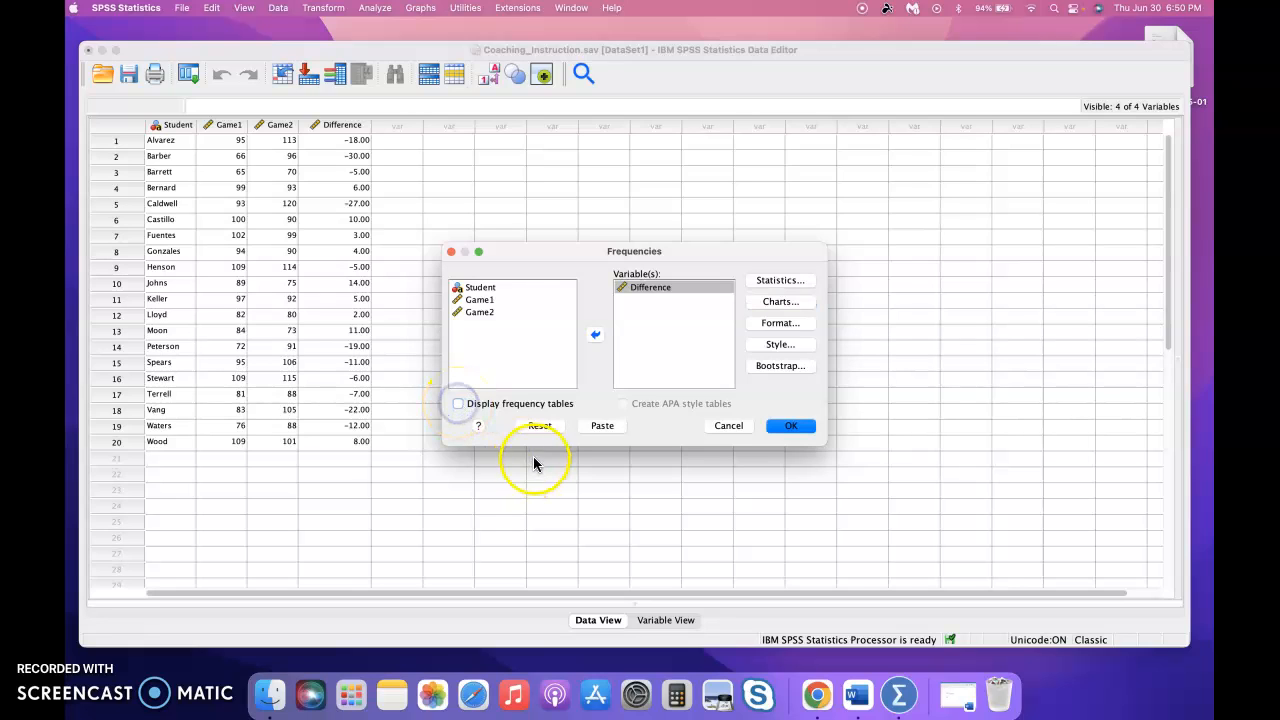
pyautogui.click(793, 427)
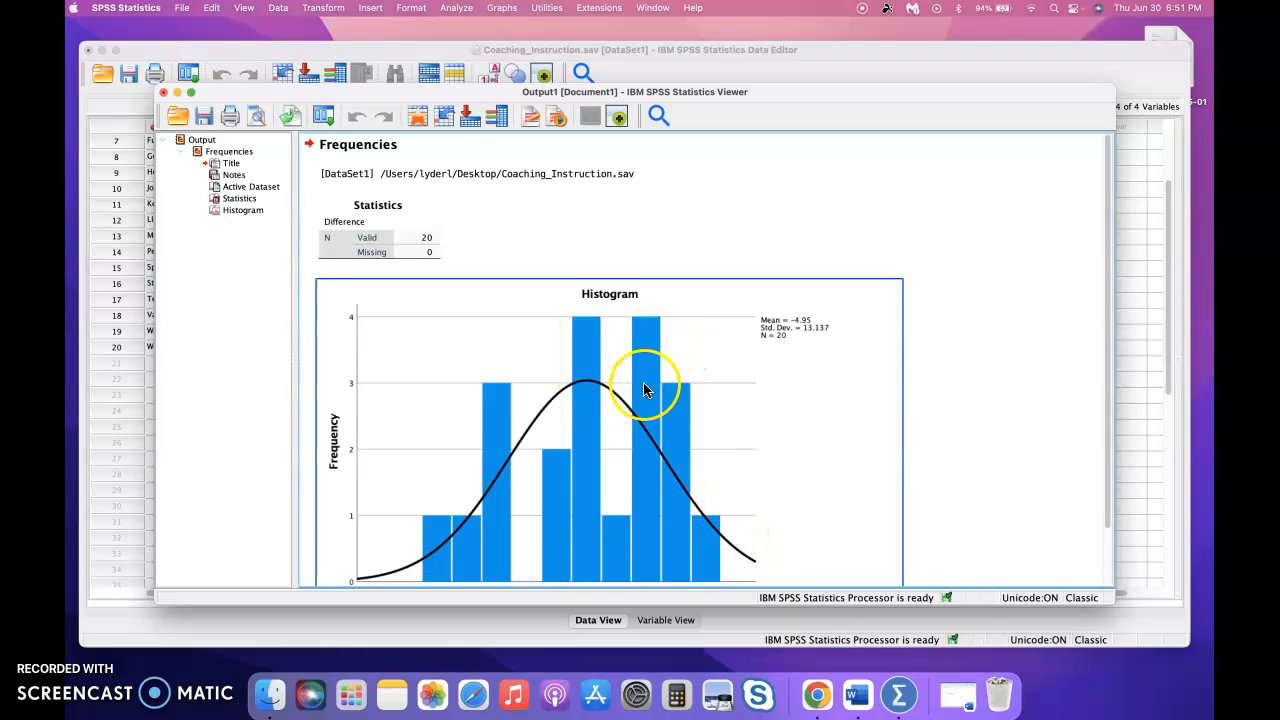
pyautogui.scroll(-2, 643, 382)
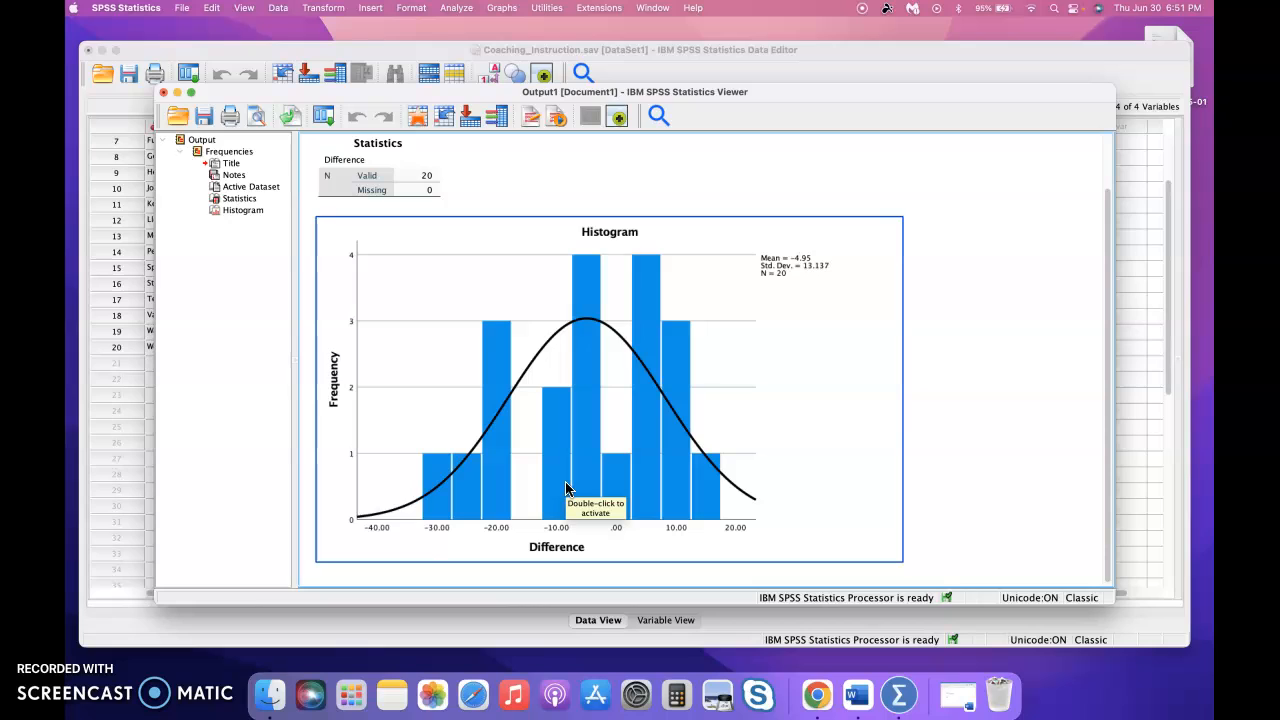
pyautogui.click(457, 472)
pyautogui.click(532, 505)
pyautogui.click(486, 410)
pyautogui.scroll(-1, 486, 414)
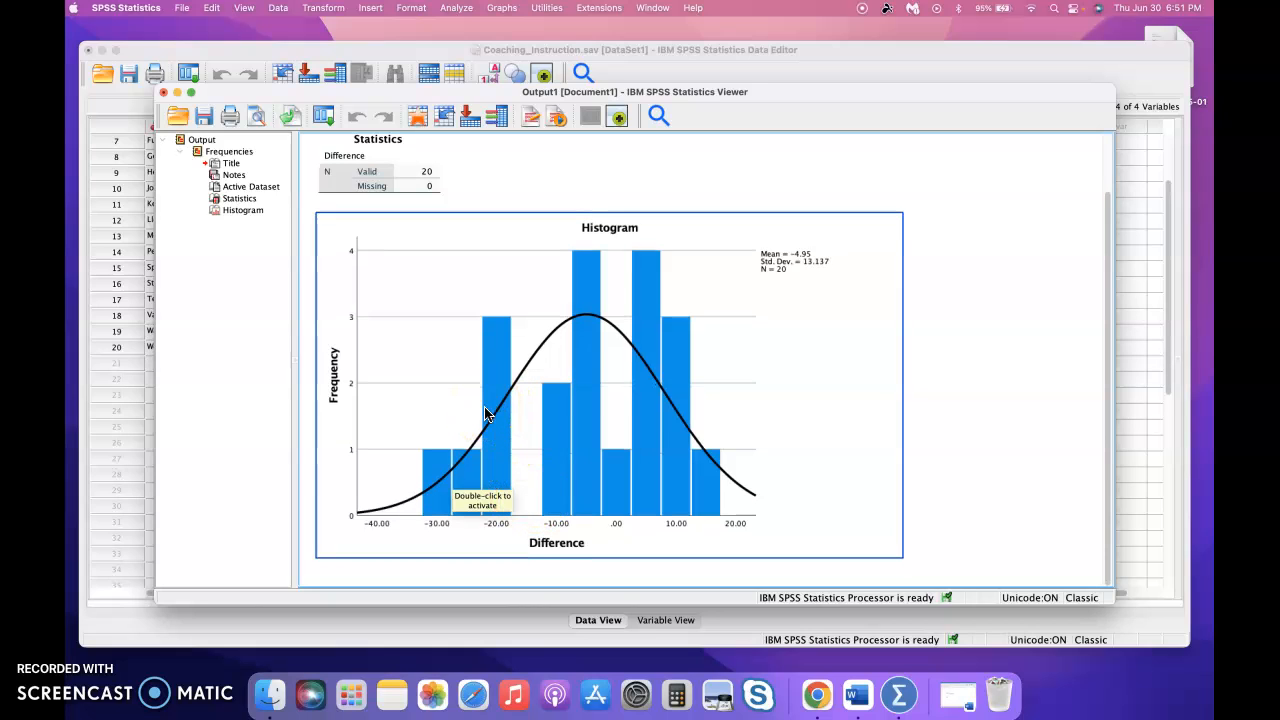
# Step: Run a Paired-Samples T Test with Game1 as Variable1 and Game2 as Variable2 of pair 1
pyautogui.click(462, 9)
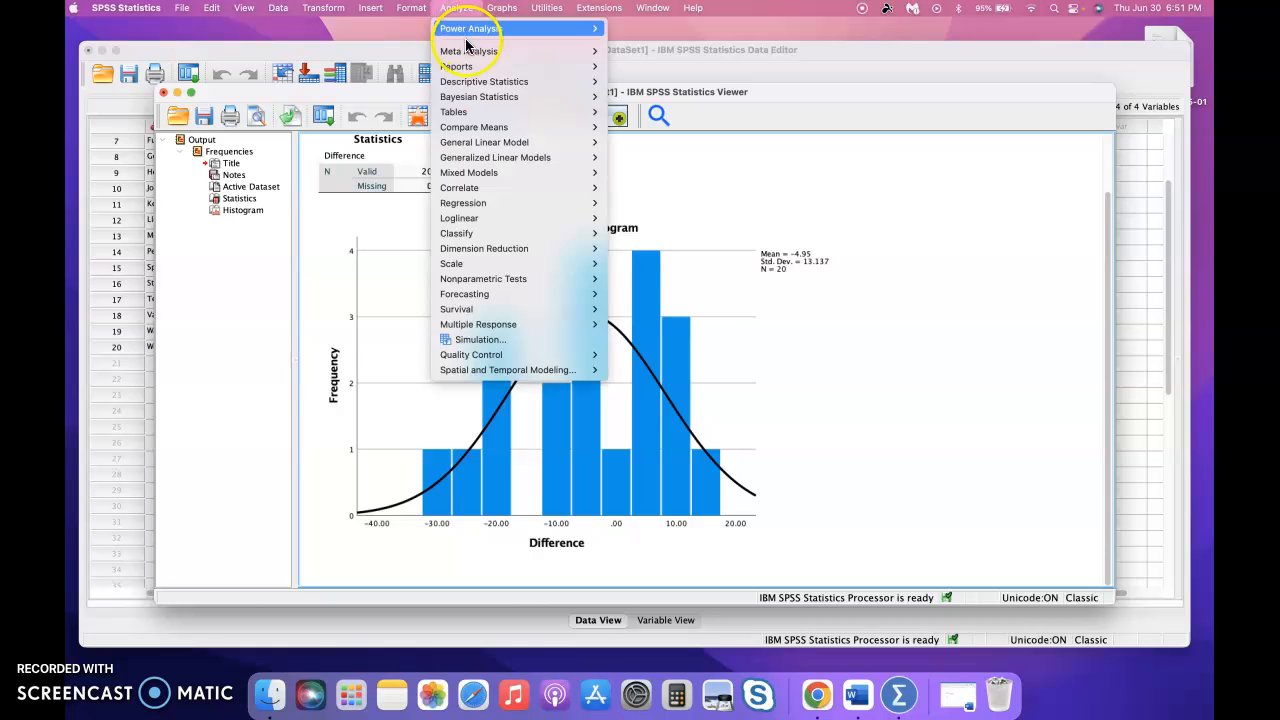
pyautogui.click(478, 128)
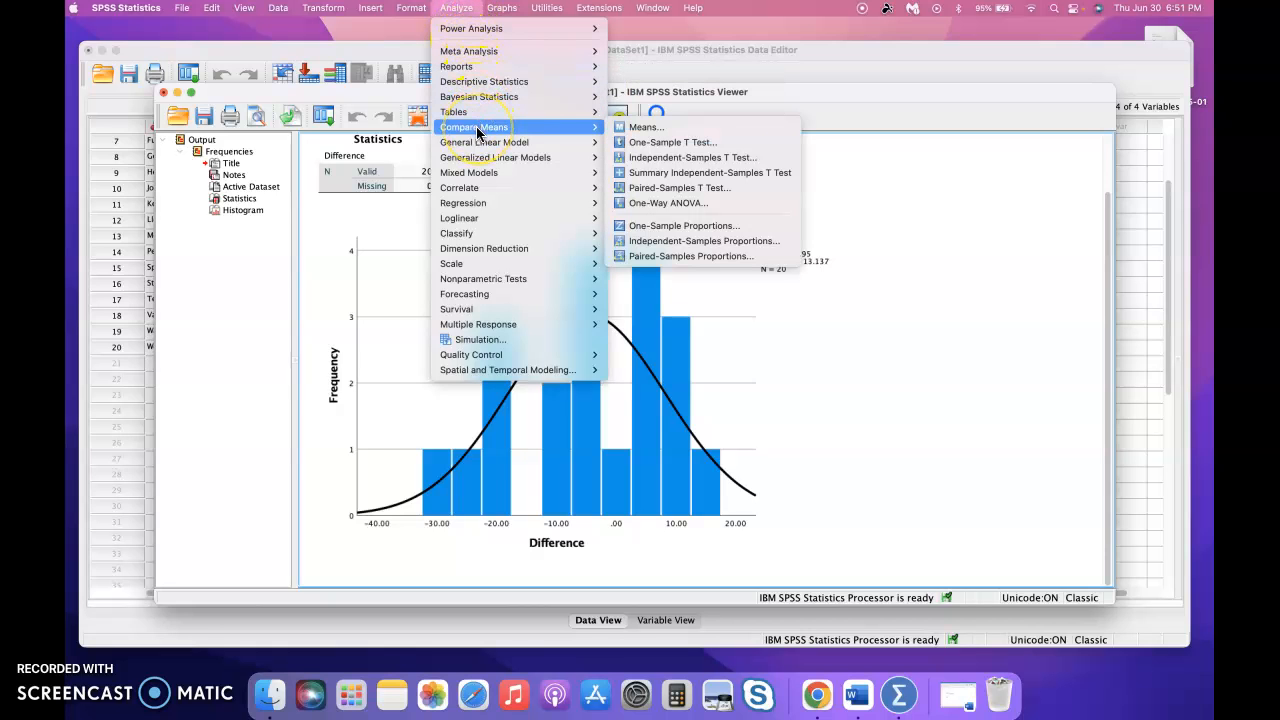
pyautogui.click(660, 190)
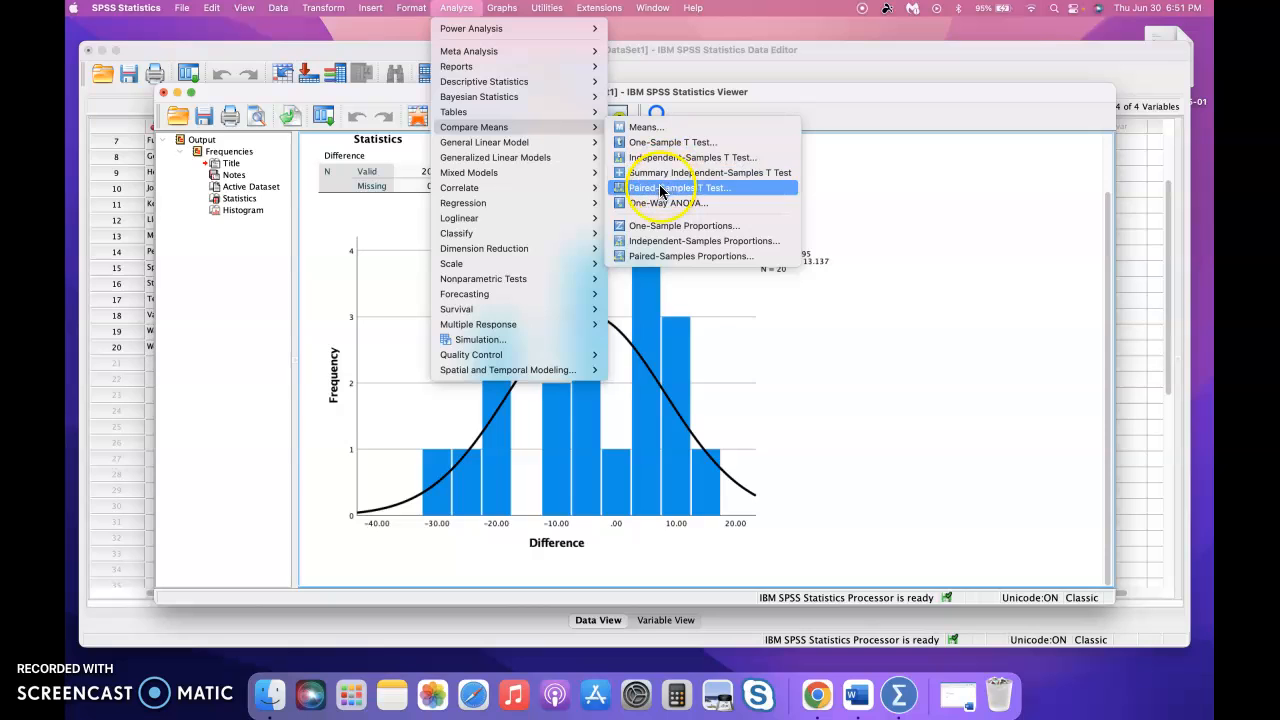
pyautogui.click(743, 192)
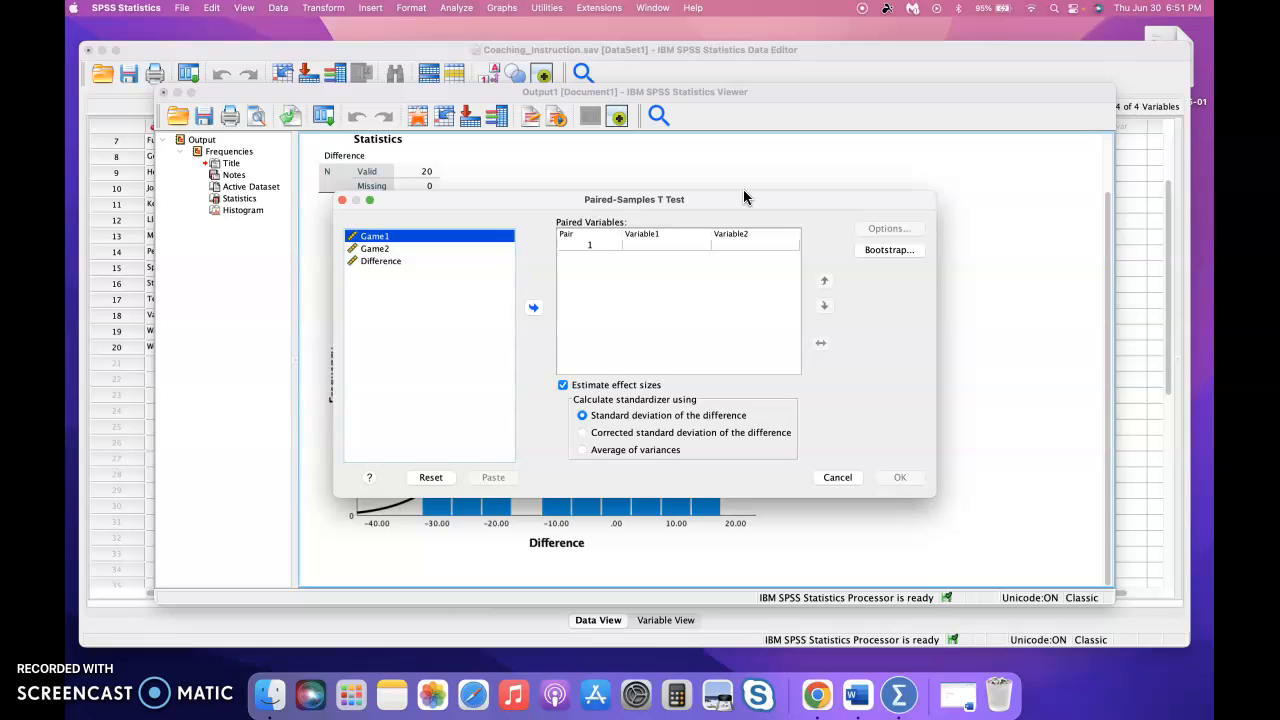
pyautogui.click(647, 244)
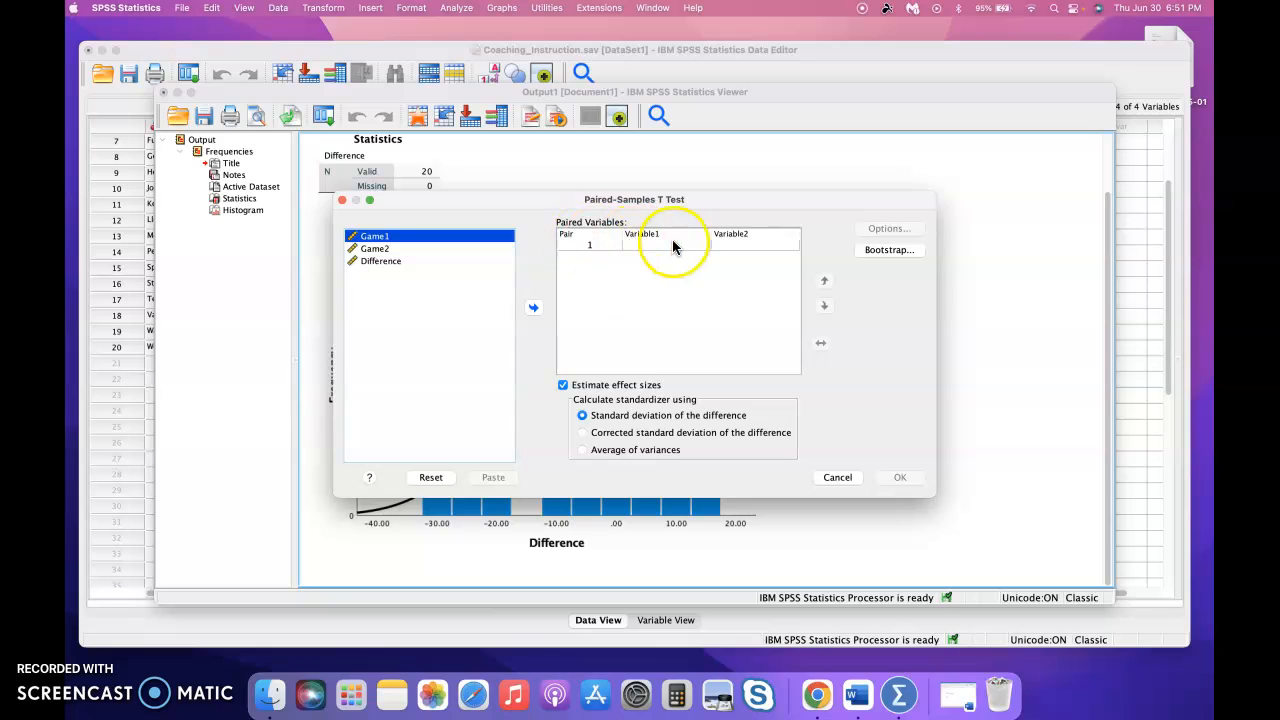
pyautogui.click(669, 245)
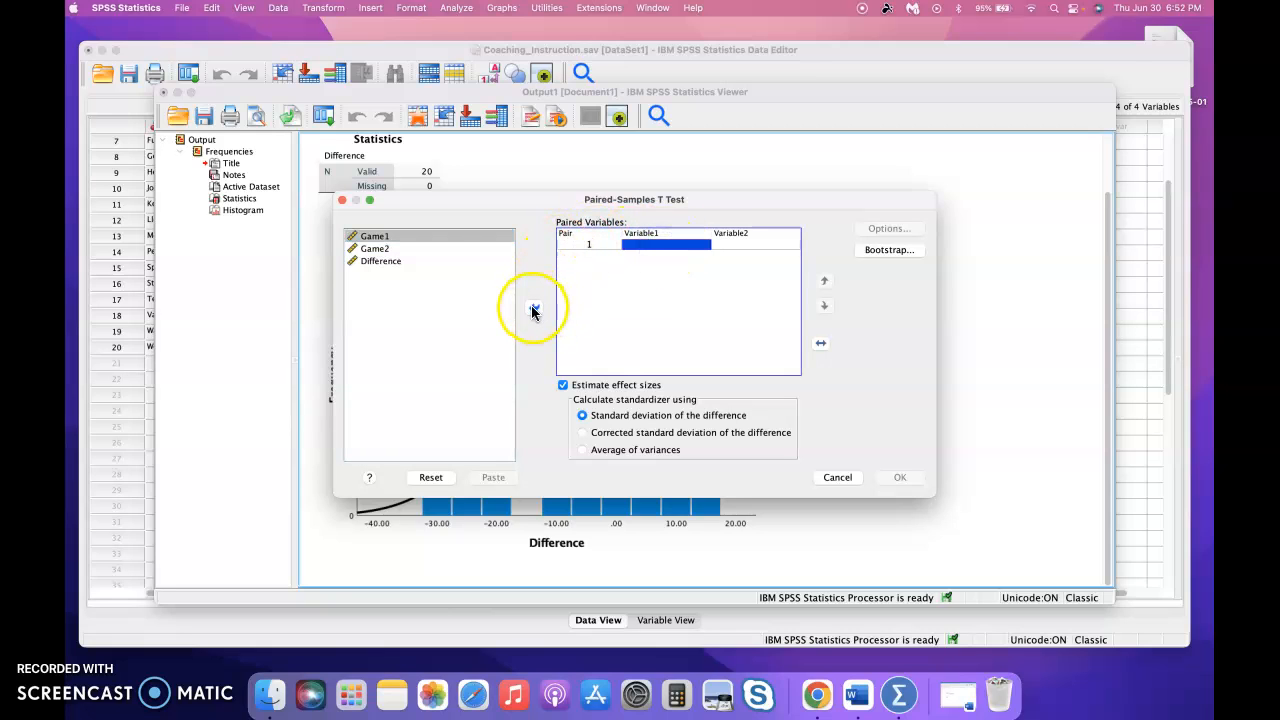
pyautogui.click(423, 238)
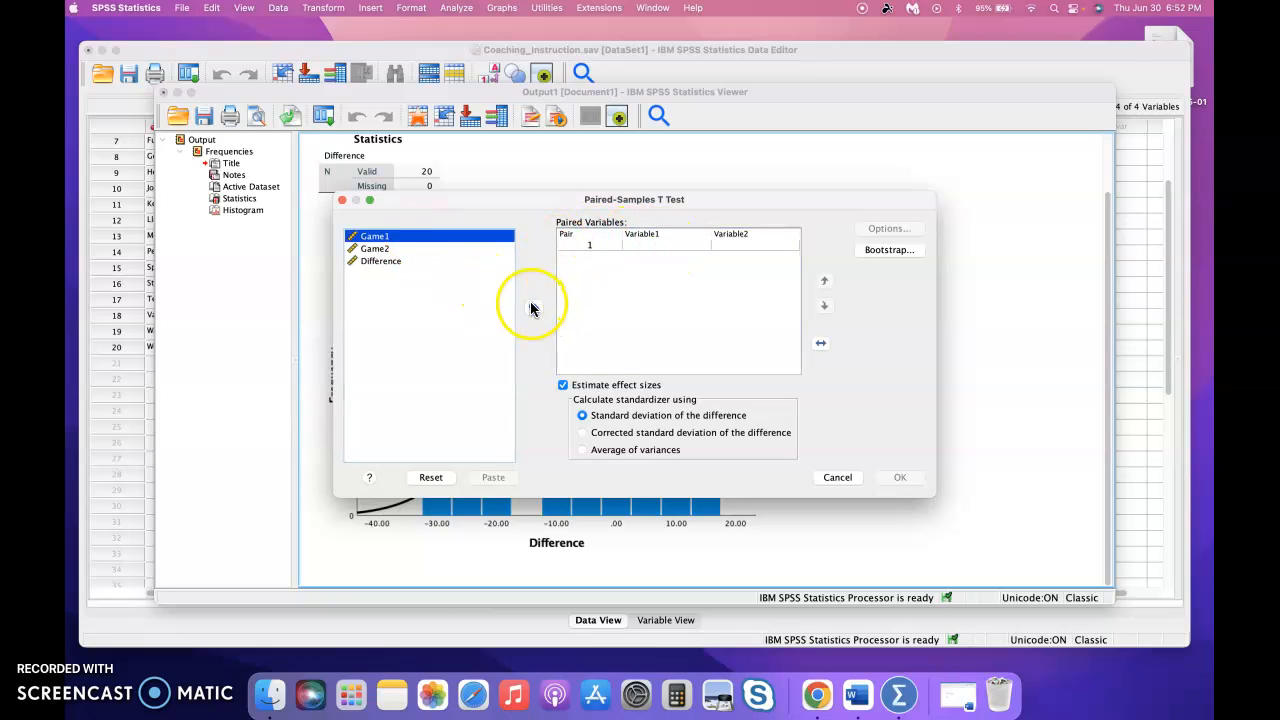
pyautogui.click(531, 307)
pyautogui.click(395, 248)
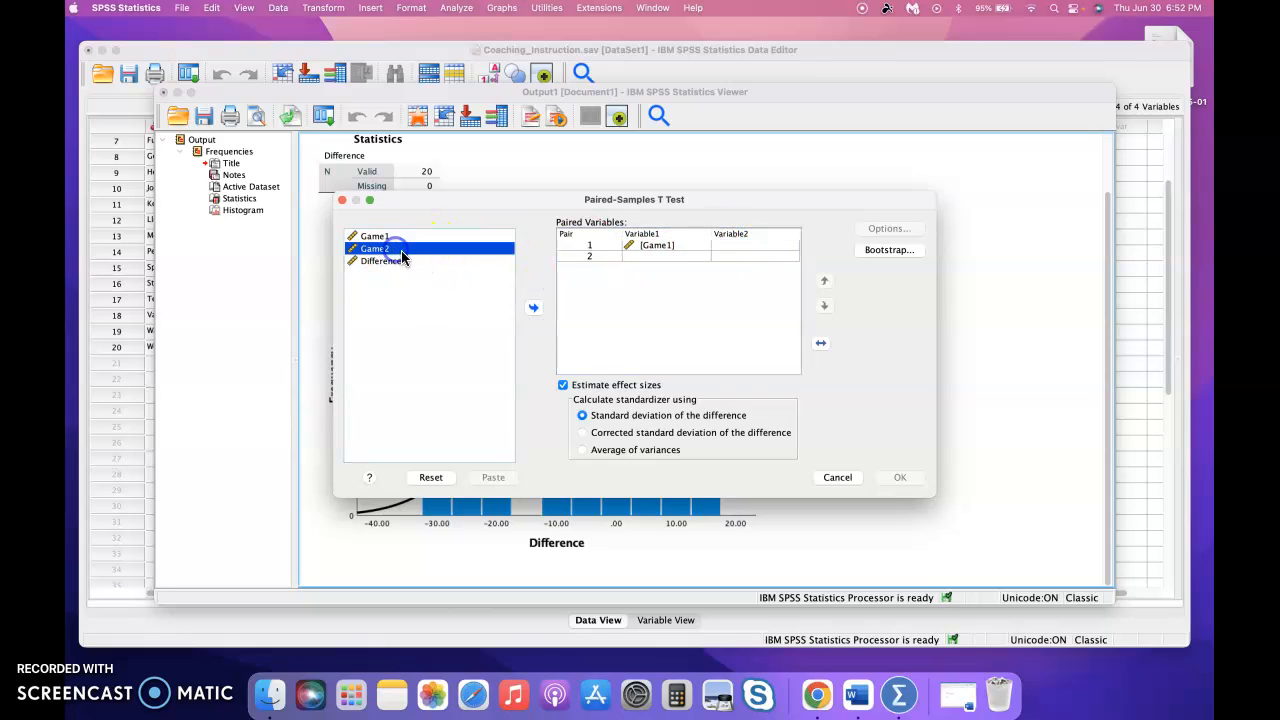
pyautogui.click(533, 308)
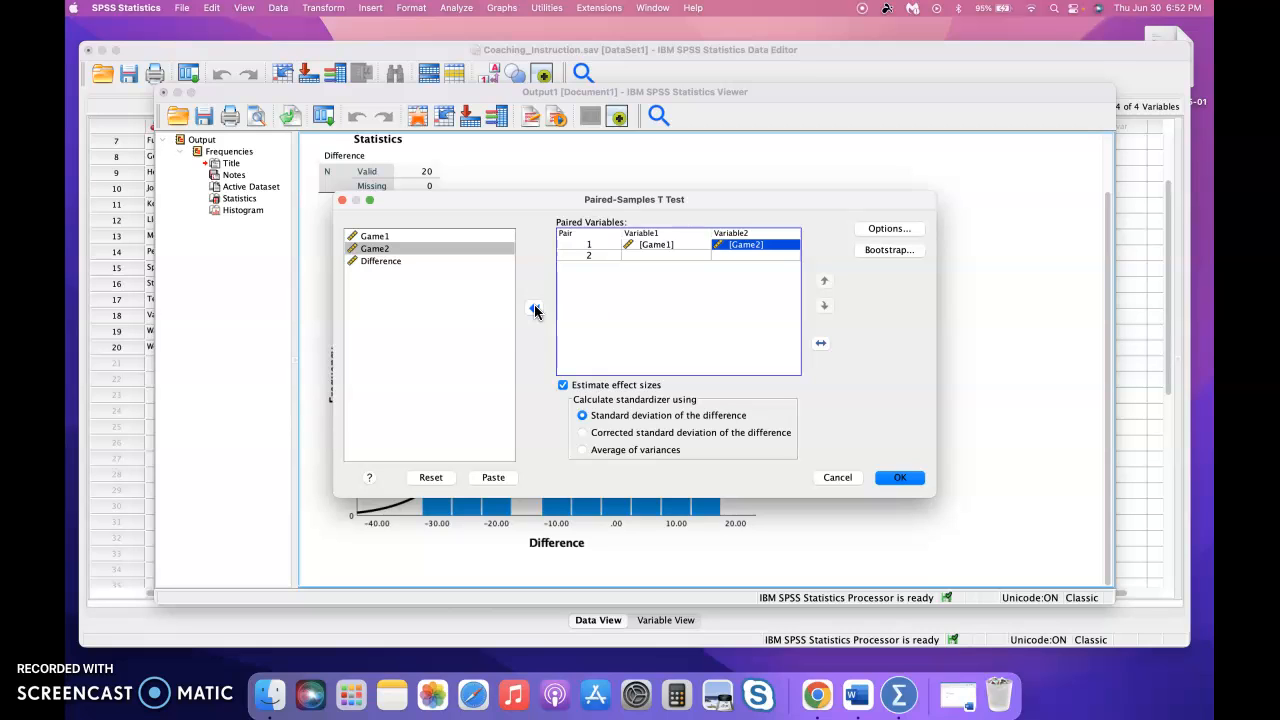
pyautogui.click(901, 478)
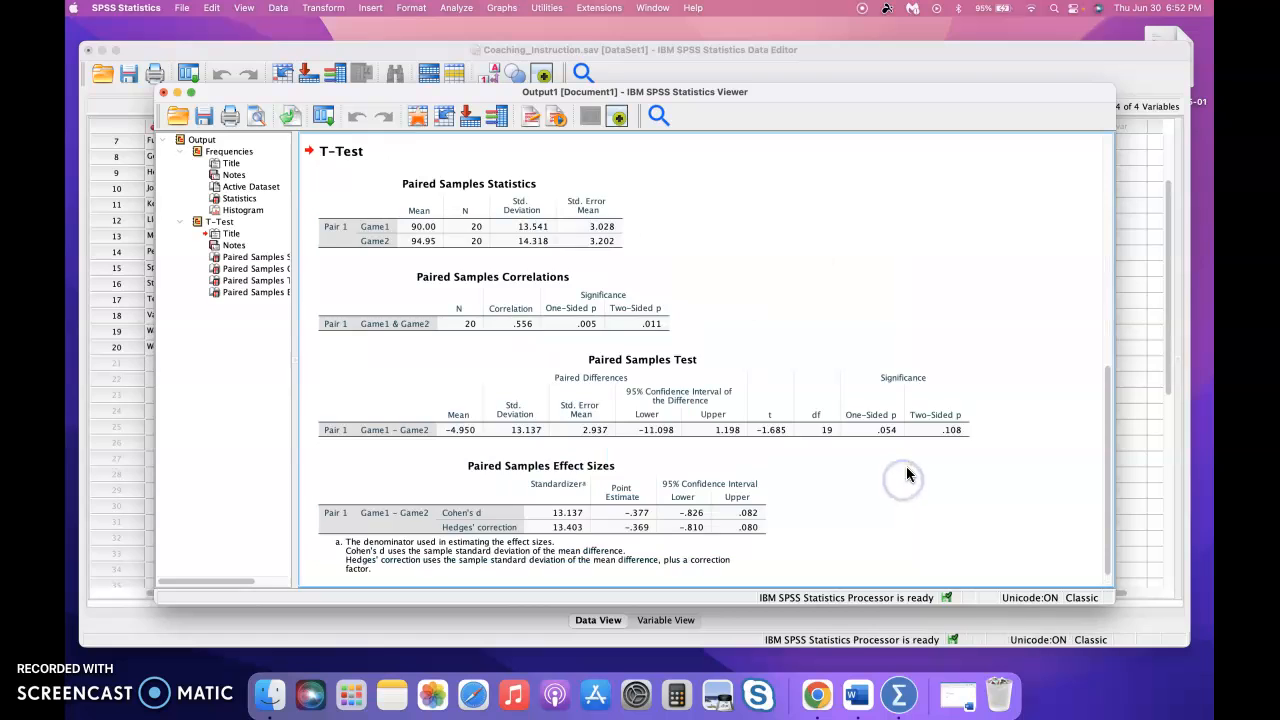
# Step: Examine the significance values in the Paired Samples Test table of the output
pyautogui.scroll(-1, 908, 476)
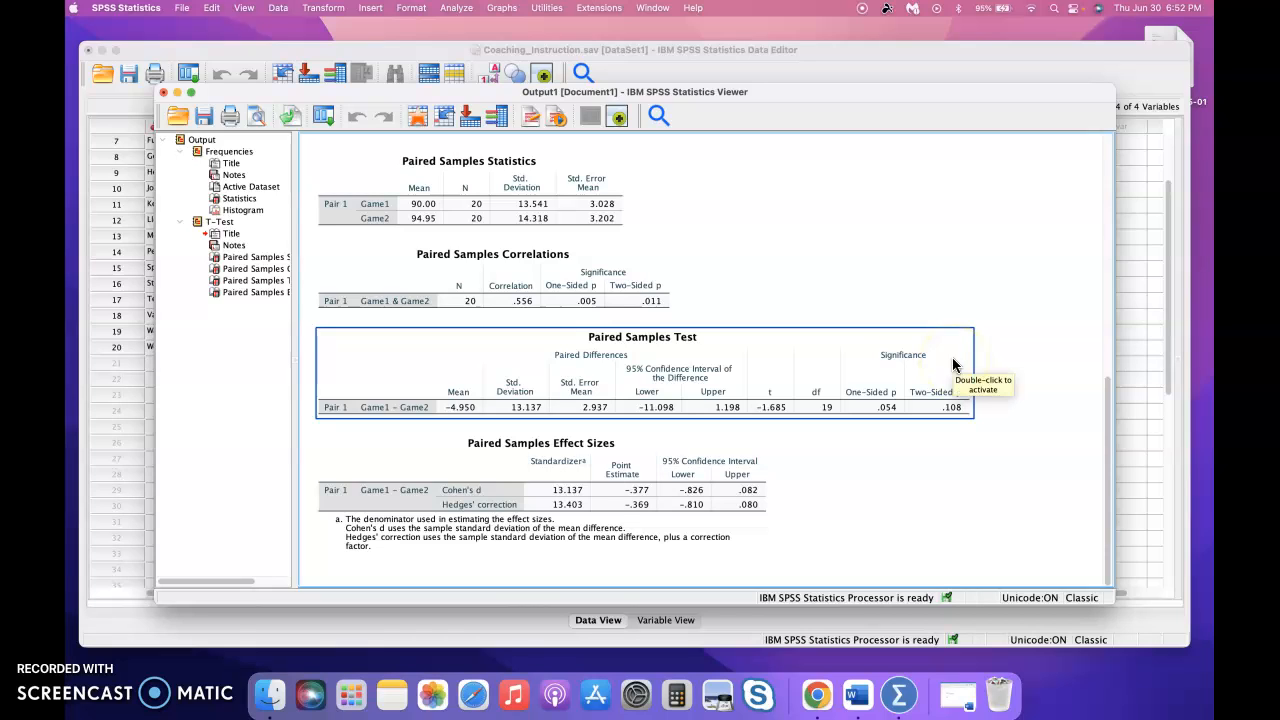
pyautogui.click(967, 322)
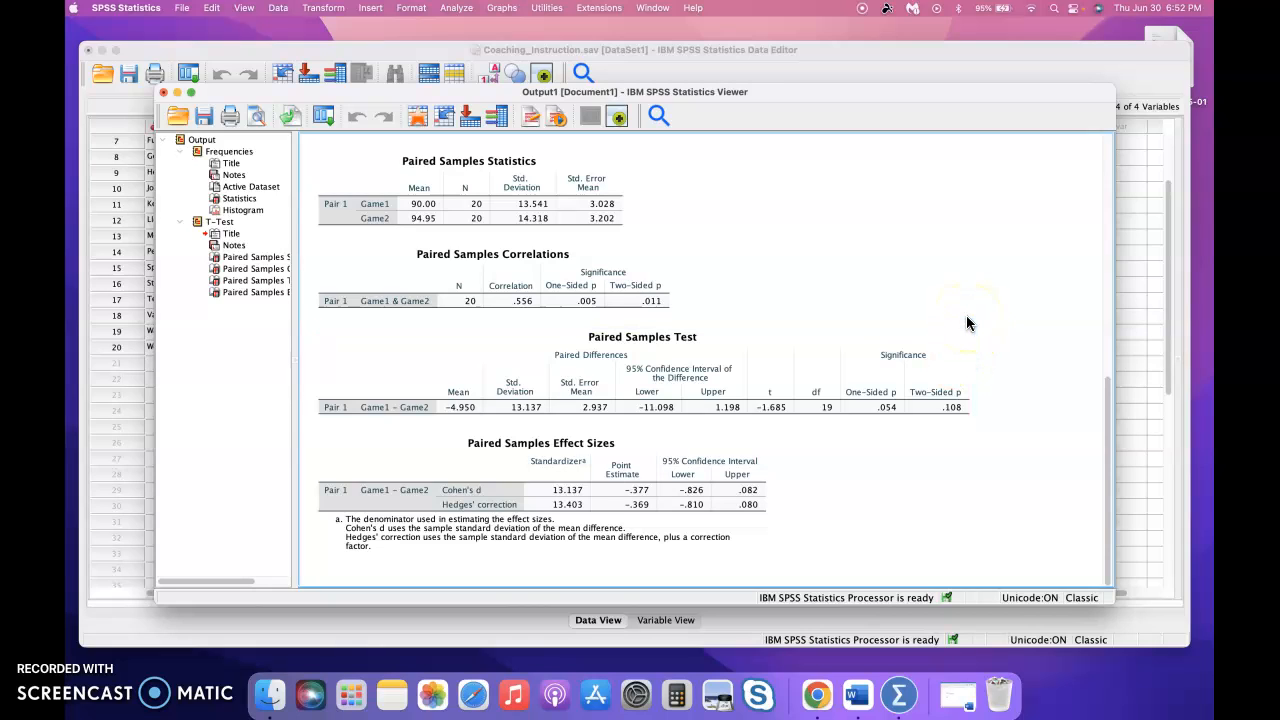
pyautogui.click(961, 370)
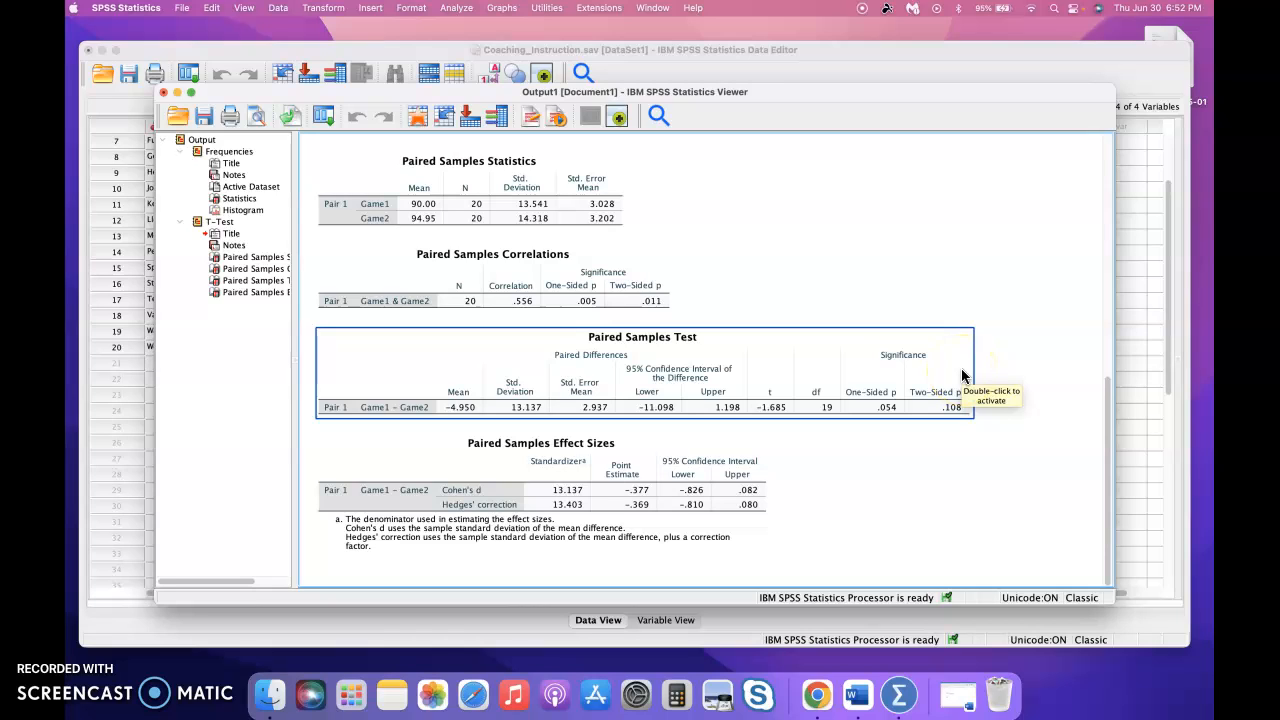
pyautogui.click(1010, 290)
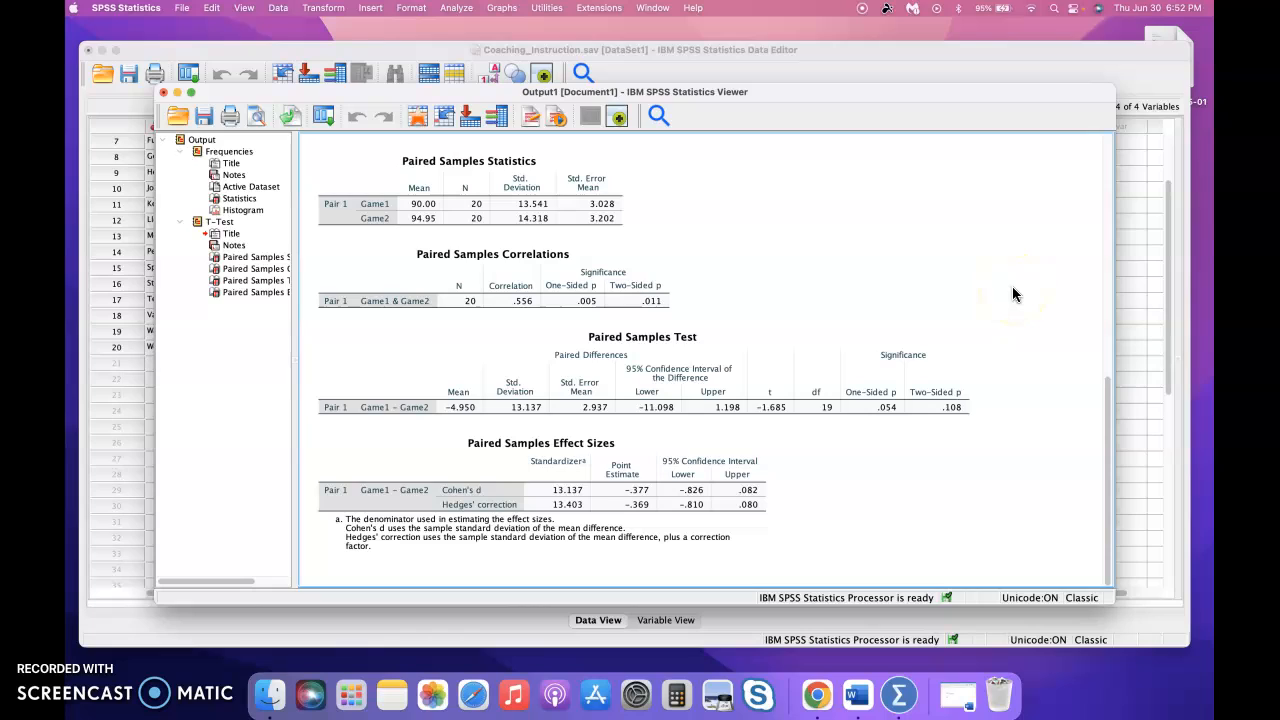